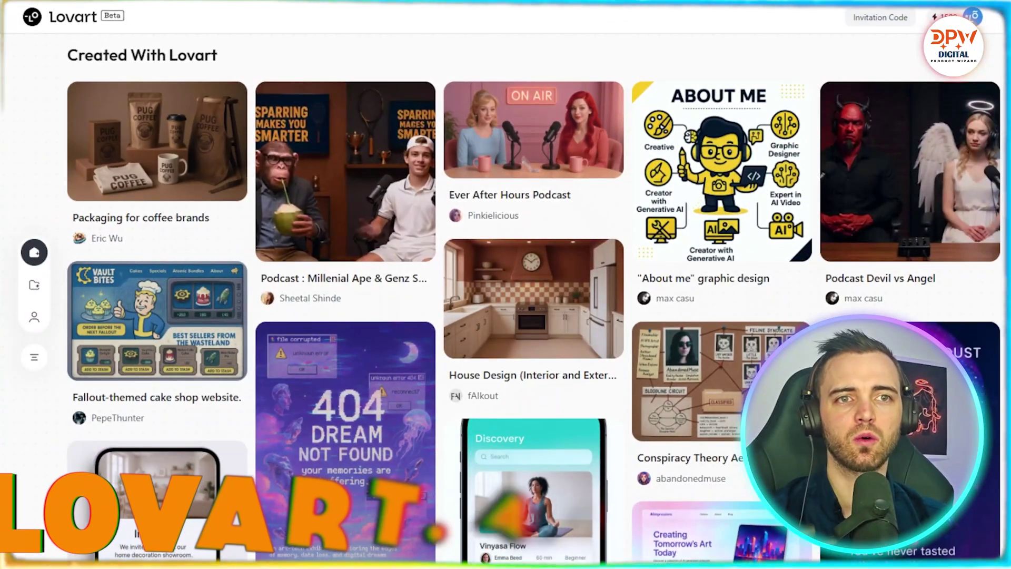
Insert the Cyberpunk Movie Poster prompt for four posters in blue, orange, purple and red
{"action": "scroll", "coordinate": [505, 316], "scroll_direction": "down", "scroll_amount": 10}
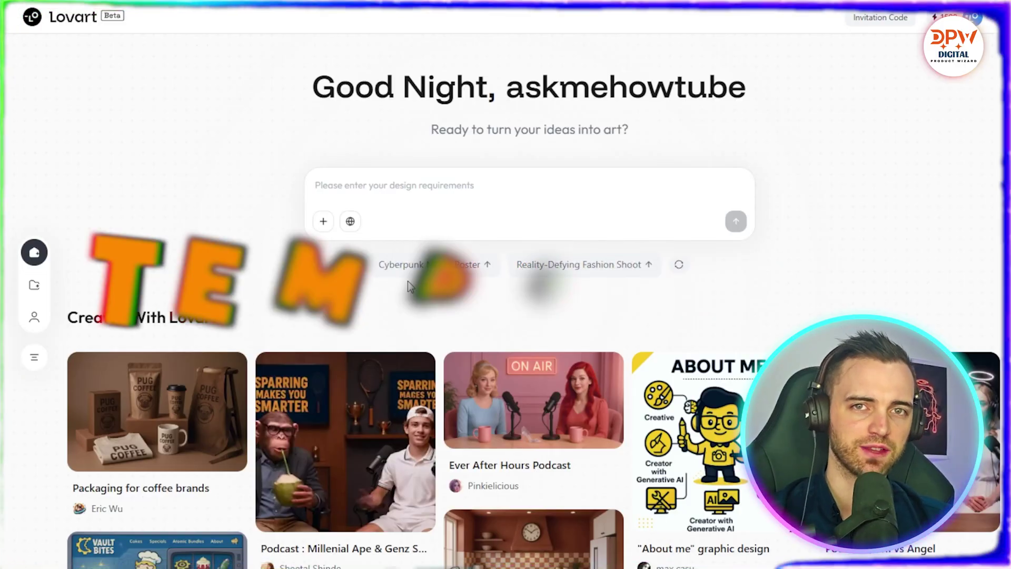
{"action": "left_click", "coordinate": [414, 272]}
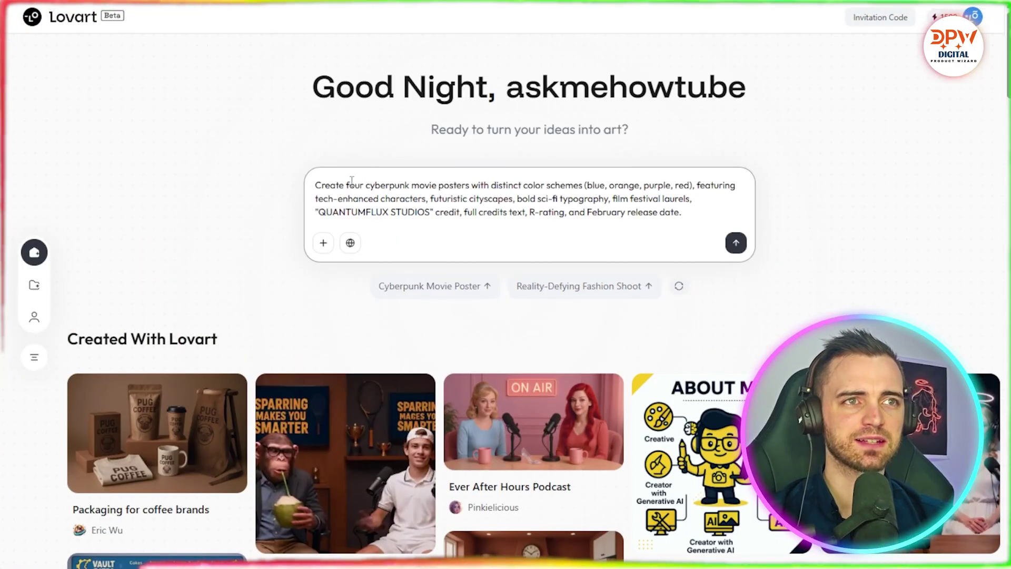
{"action": "left_click_drag", "start_coordinate": [317, 186], "coordinate": [386, 189]}
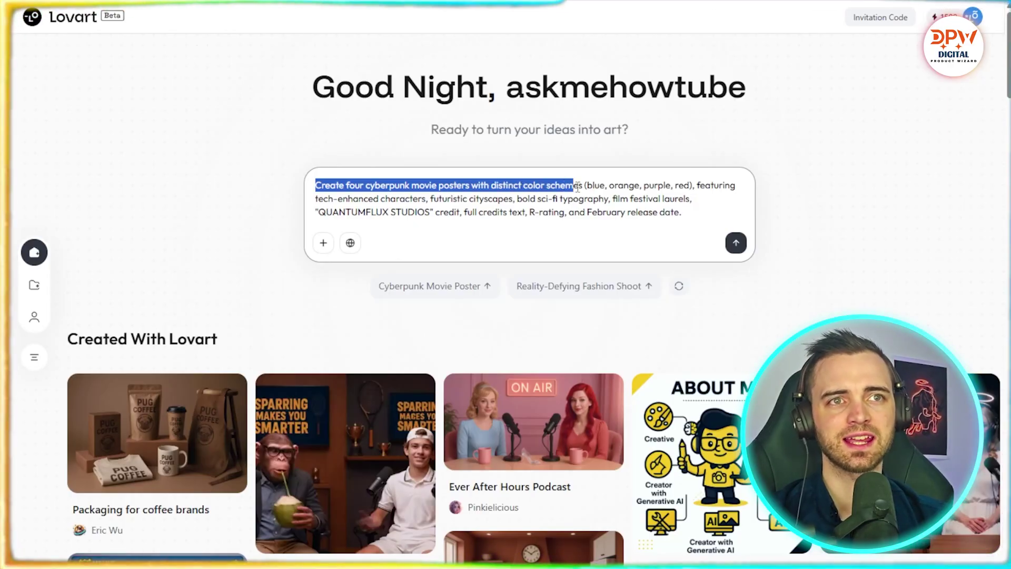
{"action": "left_click_drag", "start_coordinate": [698, 184], "coordinate": [353, 200]}
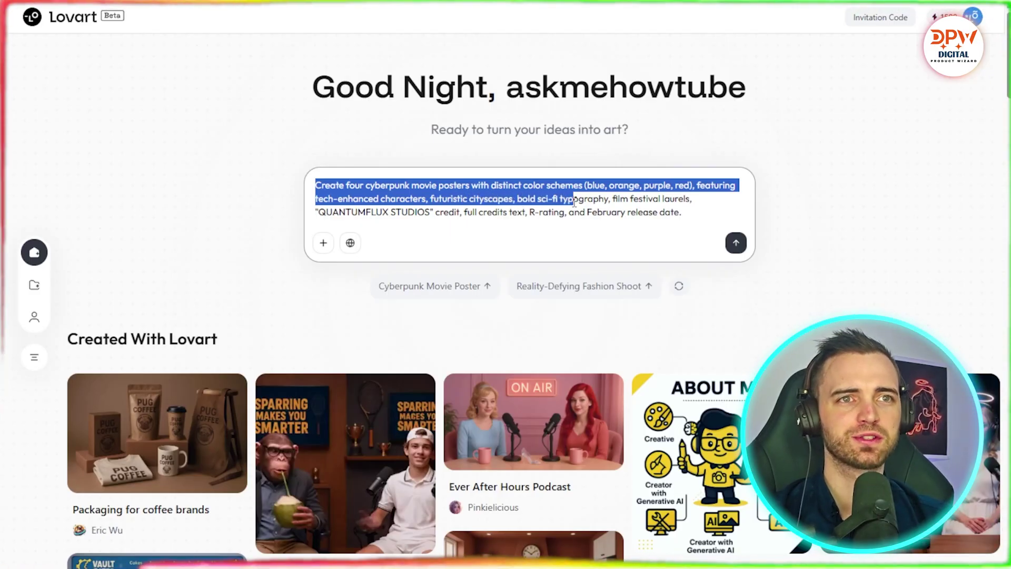
{"action": "left_click_drag", "start_coordinate": [609, 203], "coordinate": [586, 221]}
{"action": "left_click", "coordinate": [696, 216]}
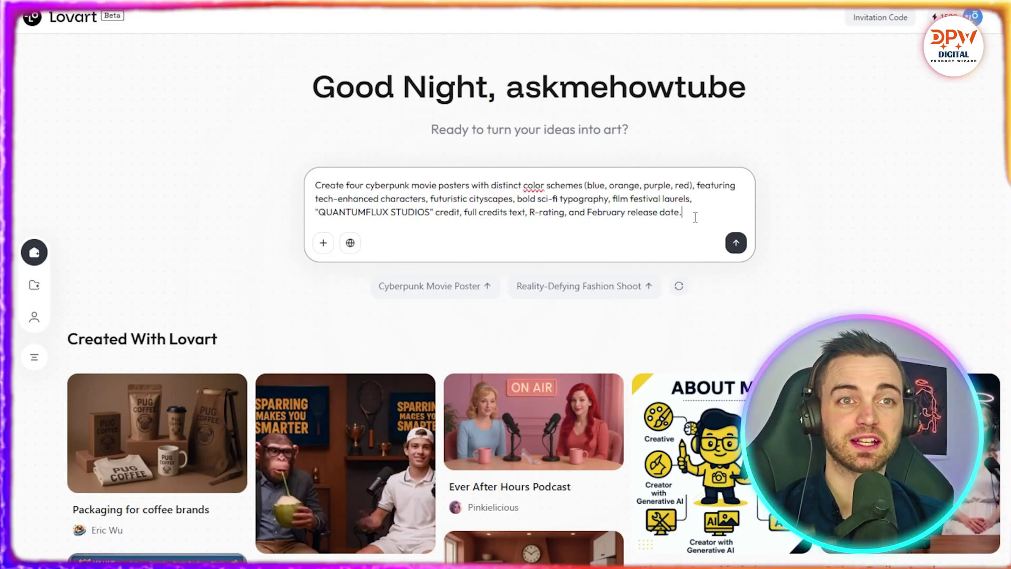
Send the cyberpunk poster request and step through the welcome tutorial during generation
{"action": "left_click", "coordinate": [735, 243]}
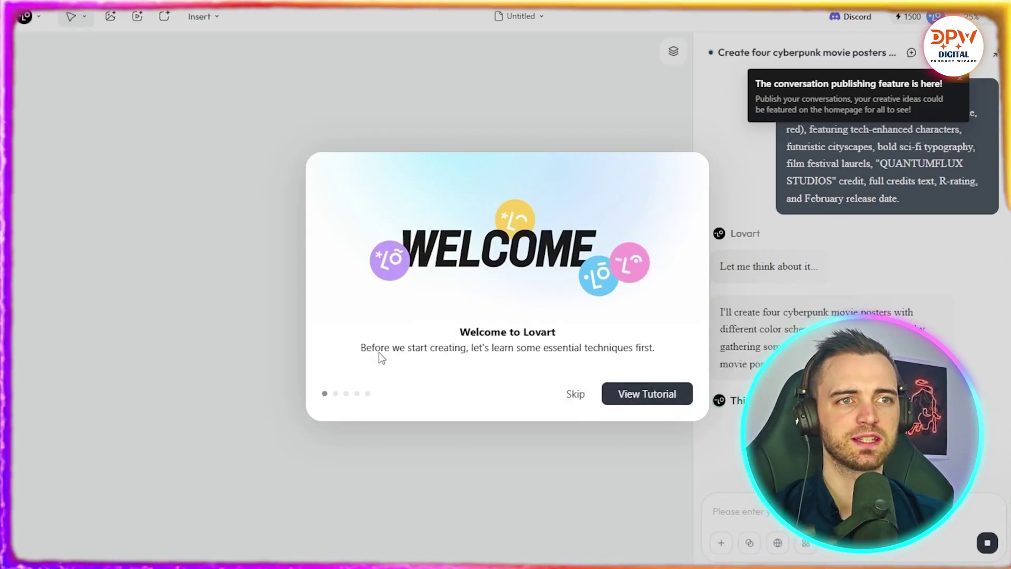
{"action": "left_click", "coordinate": [648, 395]}
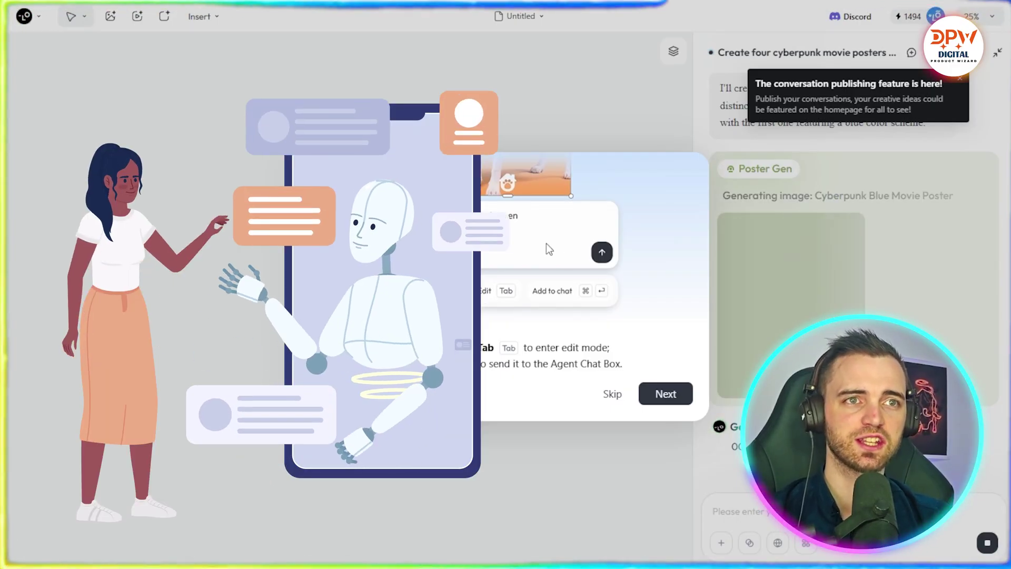
{"action": "left_click", "coordinate": [665, 395]}
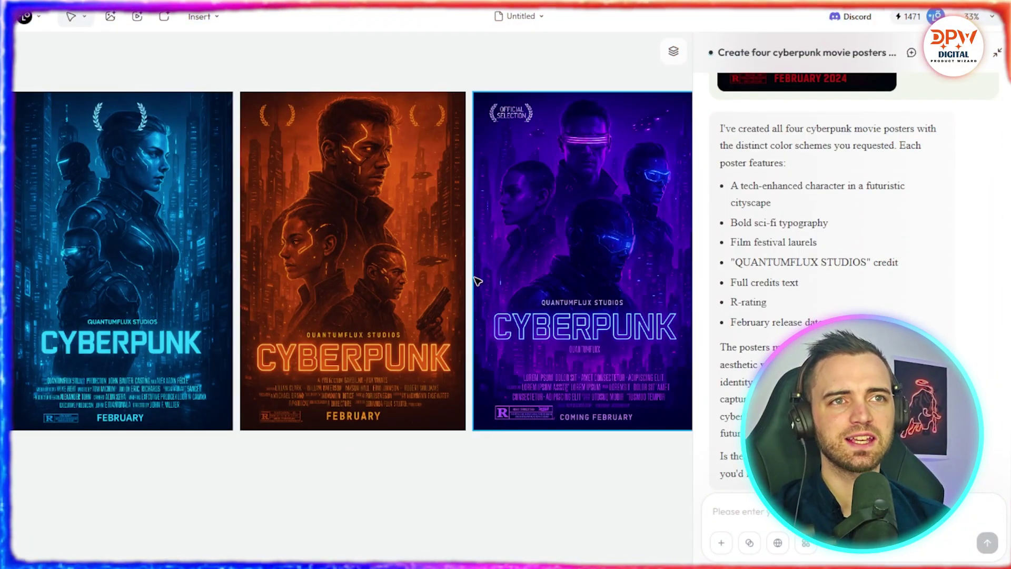
Pan across the canvas to inspect the orange, blue and red cyberpunk posters
{"action": "left_click", "coordinate": [255, 316]}
{"action": "scroll", "coordinate": [9, 295], "scroll_direction": "right", "scroll_amount": 5}
{"action": "left_click_drag", "start_coordinate": [7, 293], "coordinate": [266, 315]}
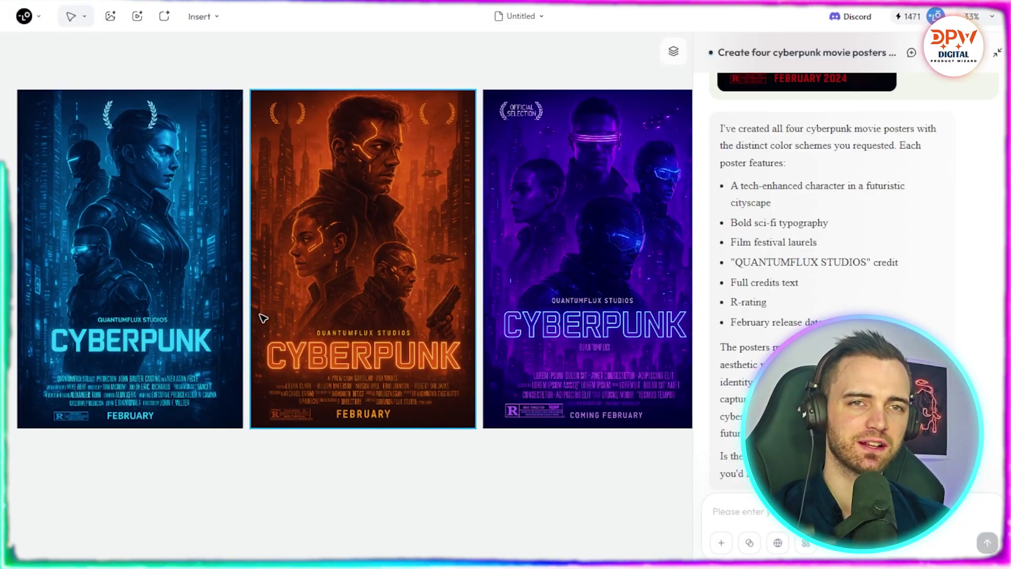
{"action": "left_click", "coordinate": [238, 345]}
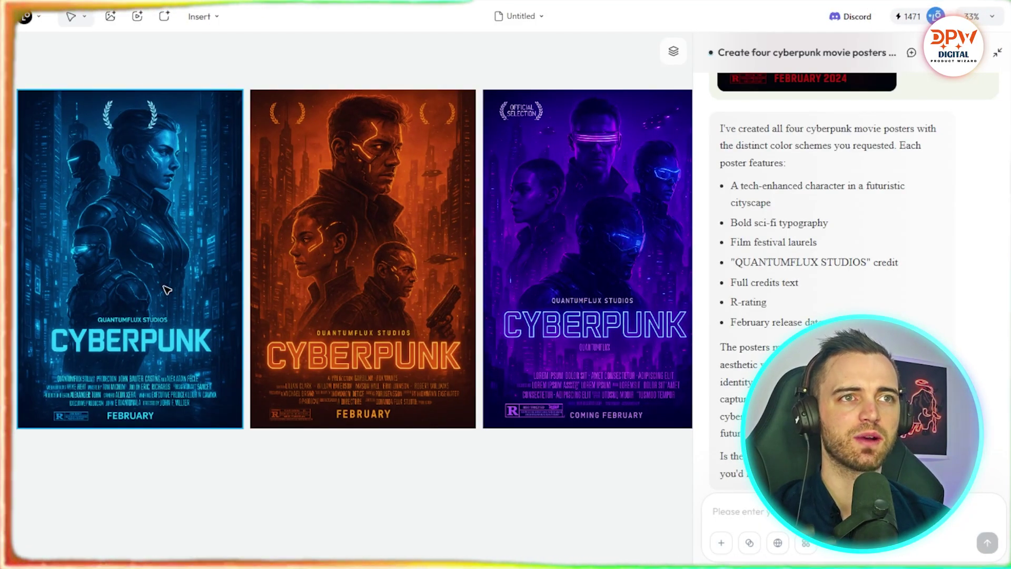
{"action": "left_click", "coordinate": [363, 282]}
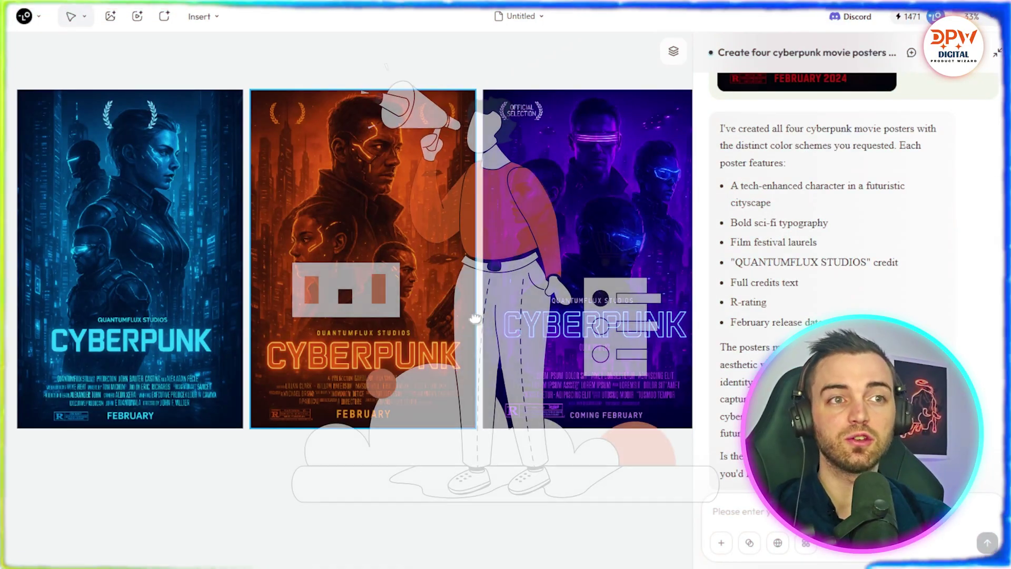
{"action": "left_click_drag", "start_coordinate": [357, 282], "coordinate": [231, 270]}
{"action": "left_click_drag", "start_coordinate": [350, 308], "coordinate": [186, 332]}
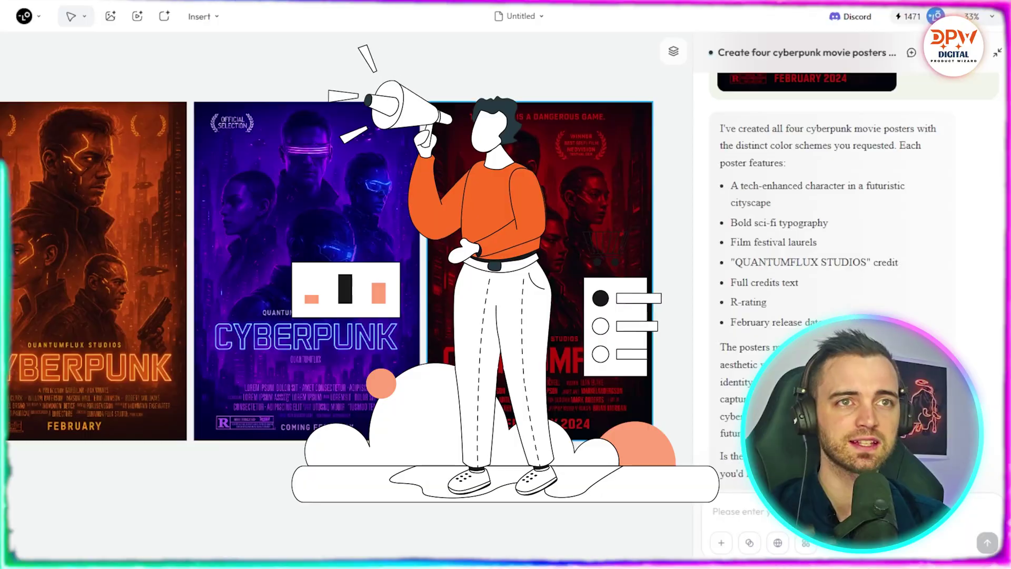
{"action": "left_click", "coordinate": [662, 143]}
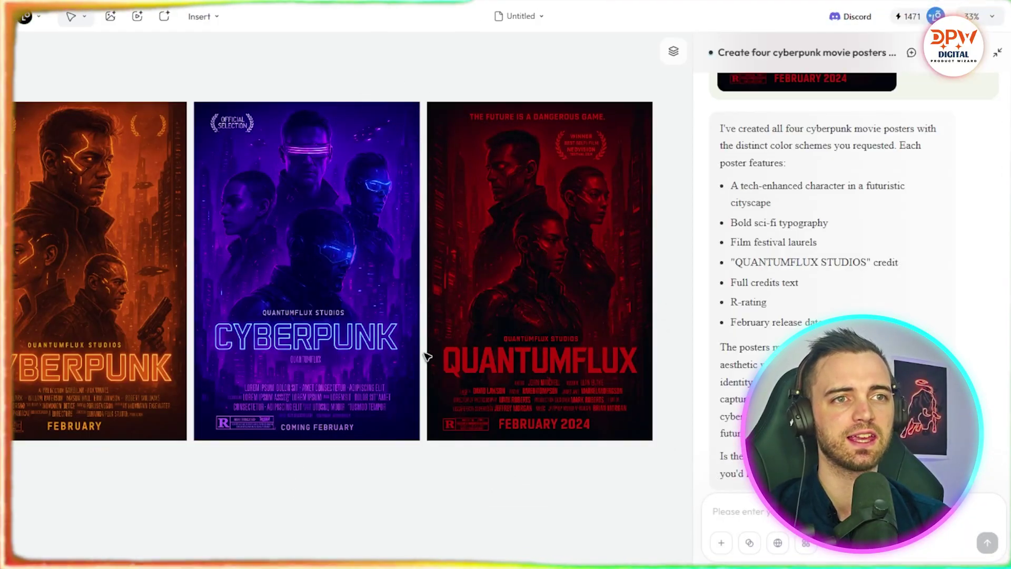
{"action": "left_click_drag", "start_coordinate": [424, 354], "coordinate": [574, 356]}
{"action": "scroll", "coordinate": [574, 356], "scroll_direction": "left", "scroll_amount": 5}
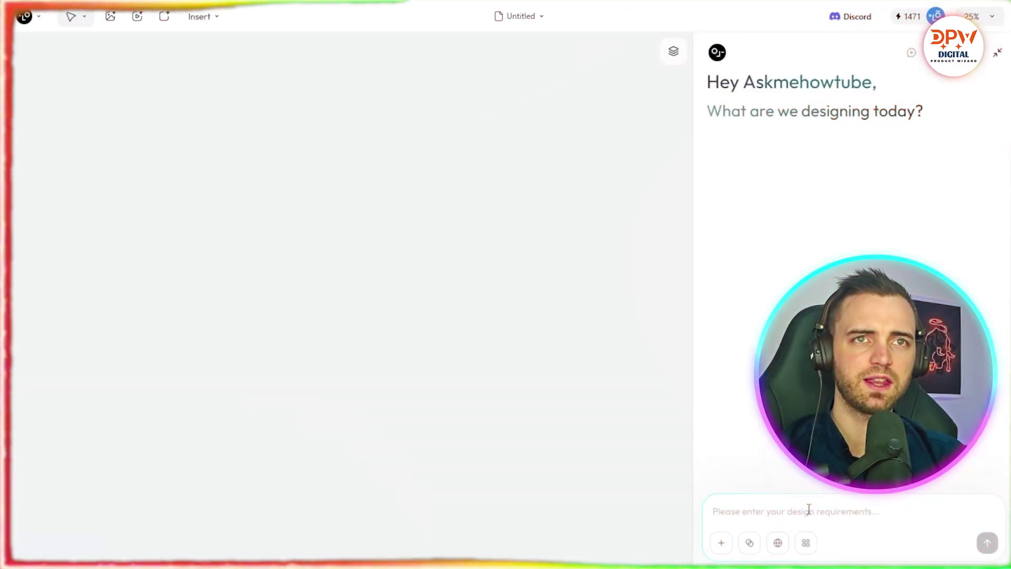
Enter 'Design me a stylish website for my saas products' in the chat without sending it
{"action": "left_click", "coordinate": [768, 514]}
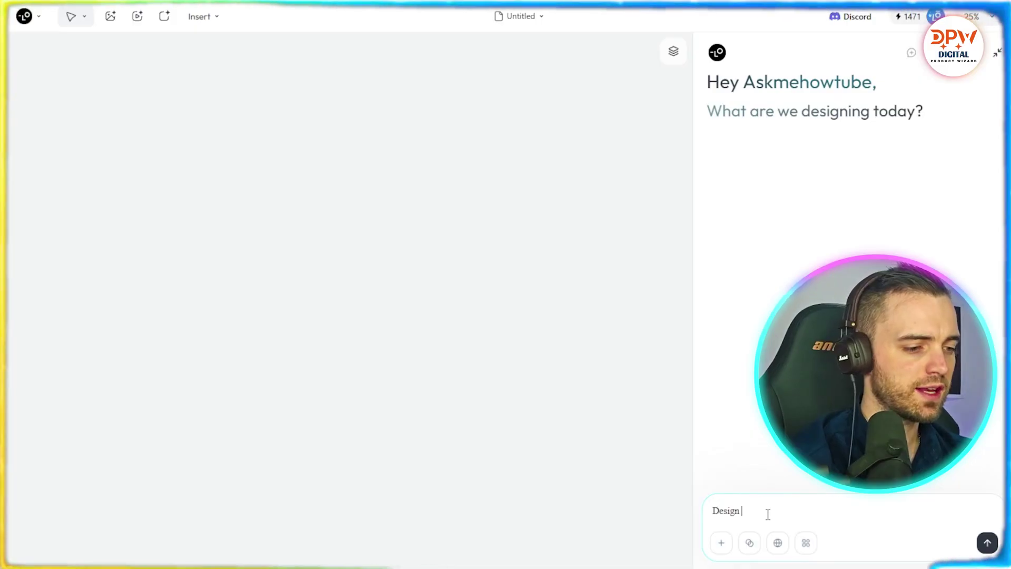
{"action": "type", "text": "Design me a stylish"}
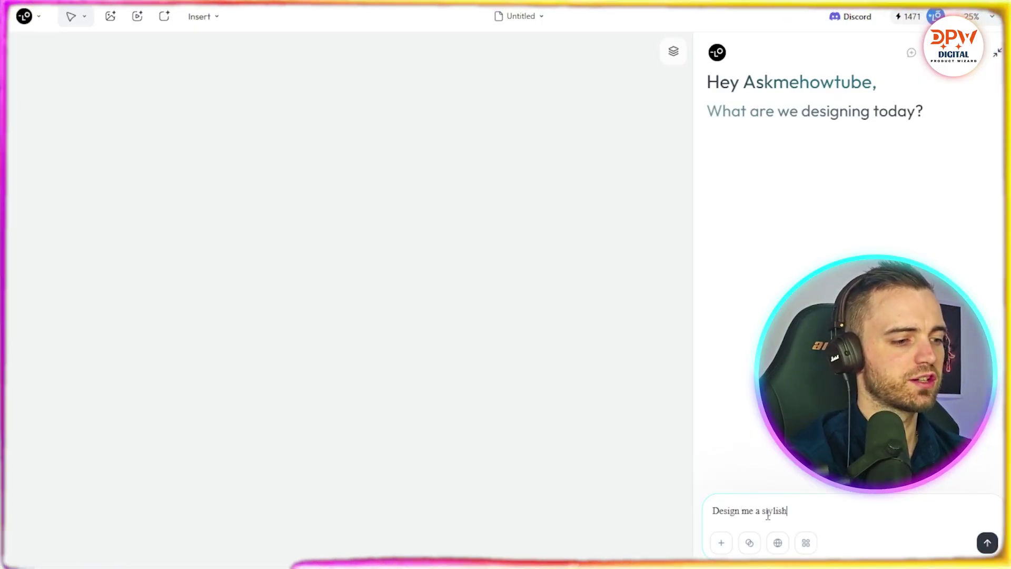
{"action": "type", "text": " website for my sa"}
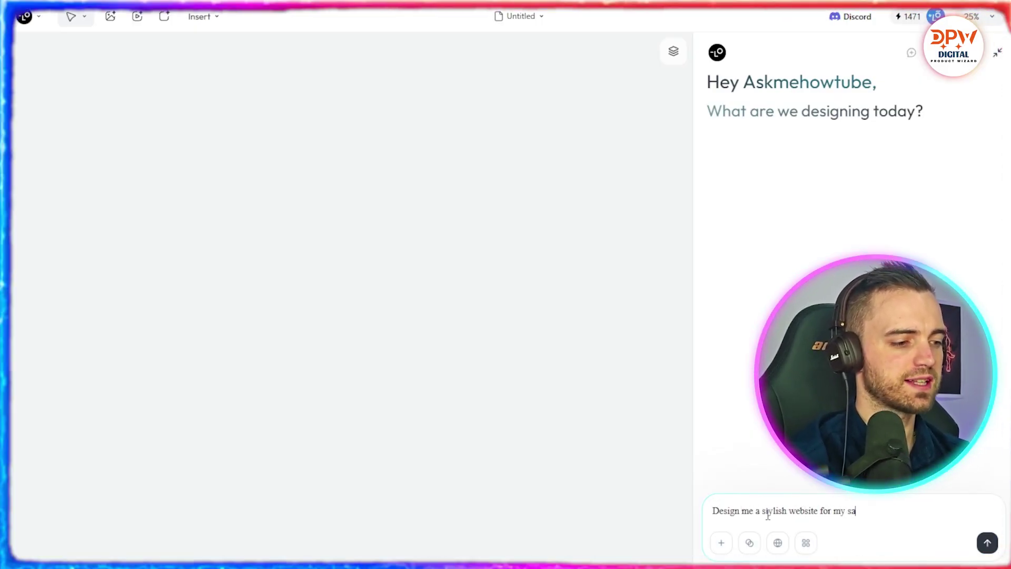
{"action": "type", "text": "as products"}
{"action": "left_click", "coordinate": [724, 548]}
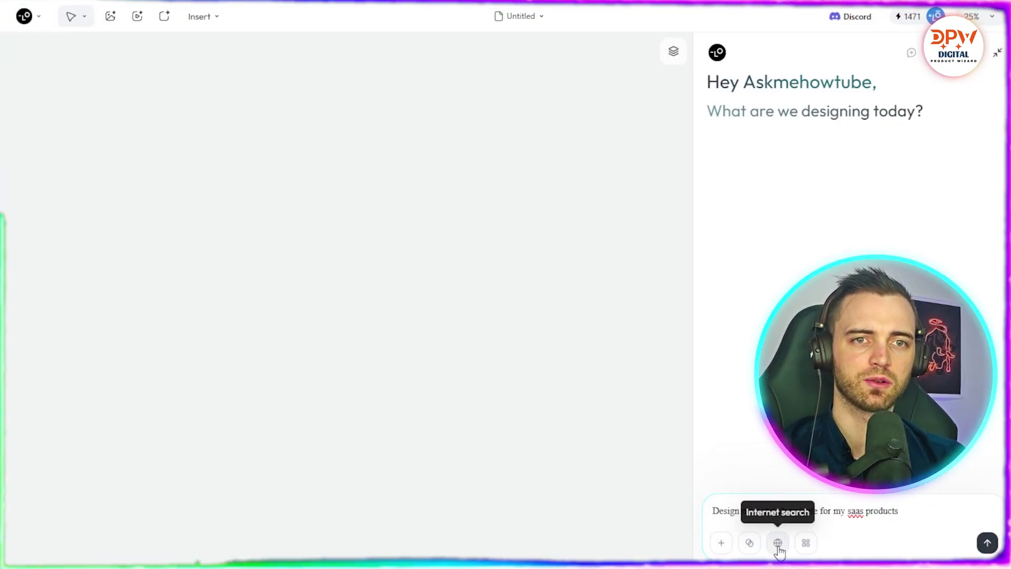
Turn on Custom Mode, scroll through the image models, then switch Custom Mode back off
{"action": "left_click", "coordinate": [806, 544]}
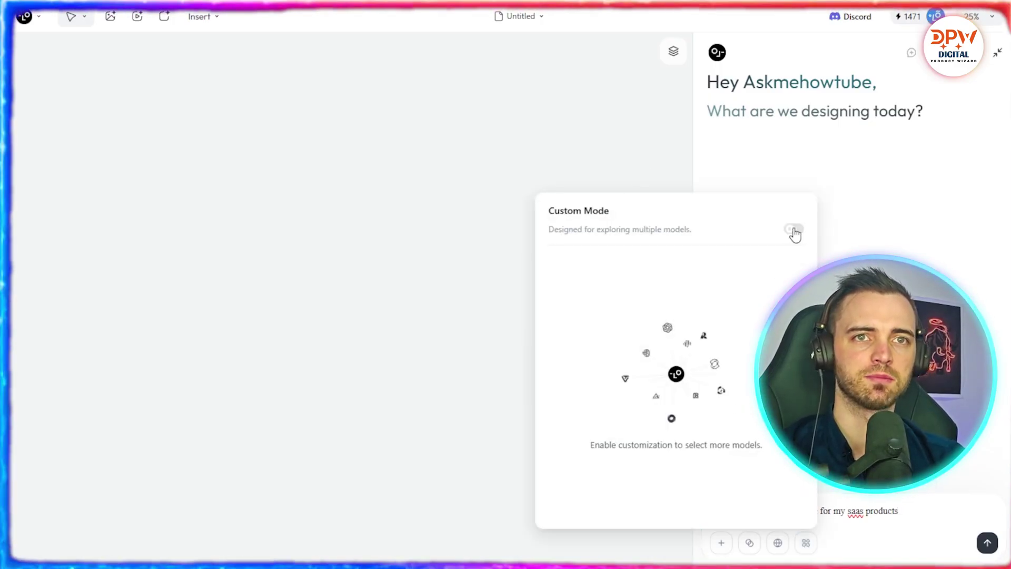
{"action": "left_click", "coordinate": [794, 230]}
{"action": "scroll", "coordinate": [680, 355], "scroll_direction": "down", "scroll_amount": 5}
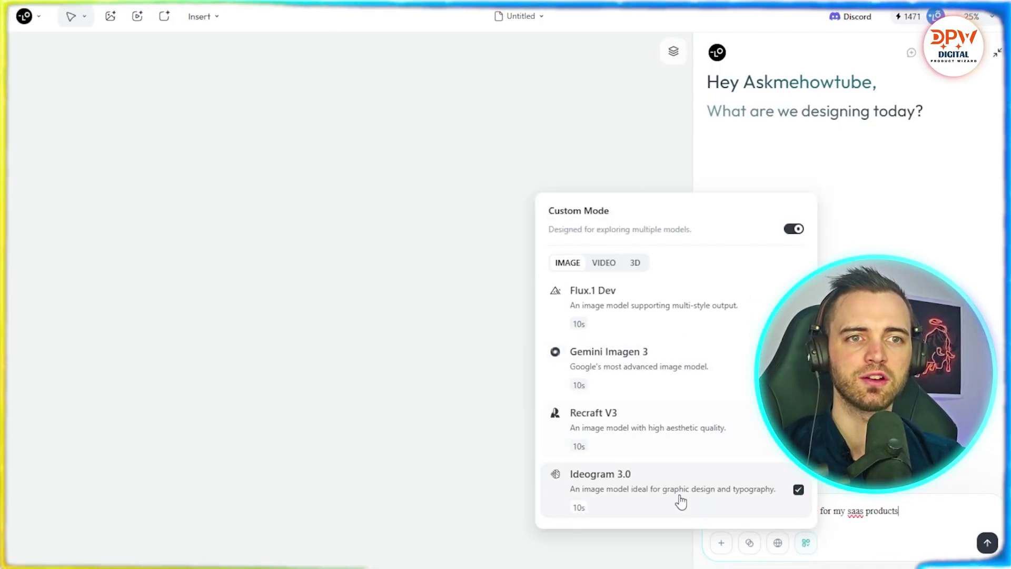
{"action": "scroll", "coordinate": [682, 426], "scroll_direction": "up", "scroll_amount": 5}
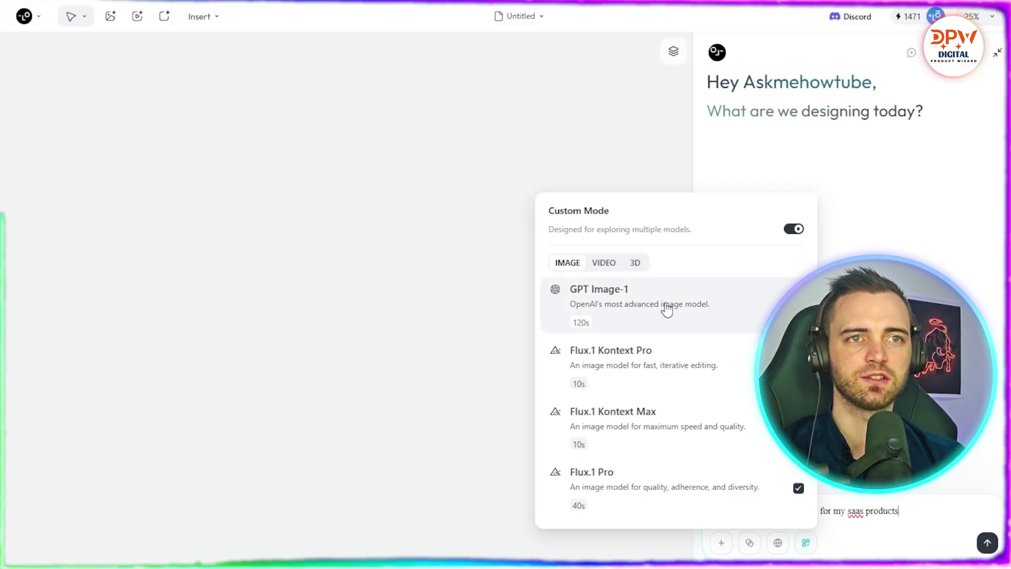
{"action": "scroll", "coordinate": [679, 309], "scroll_direction": "down", "scroll_amount": 2}
{"action": "scroll", "coordinate": [680, 310], "scroll_direction": "down", "scroll_amount": 3}
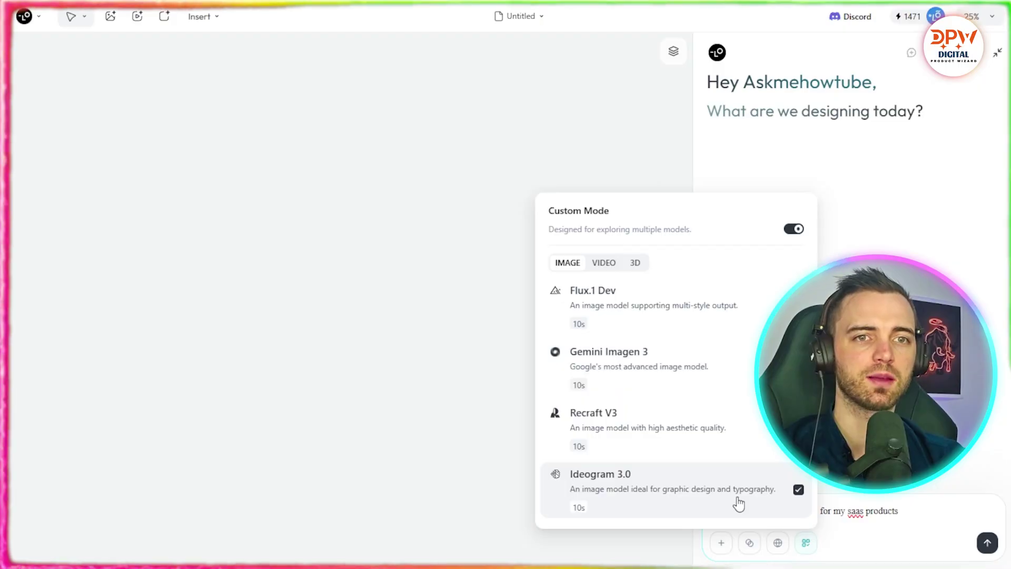
{"action": "scroll", "coordinate": [695, 474], "scroll_direction": "up", "scroll_amount": 5}
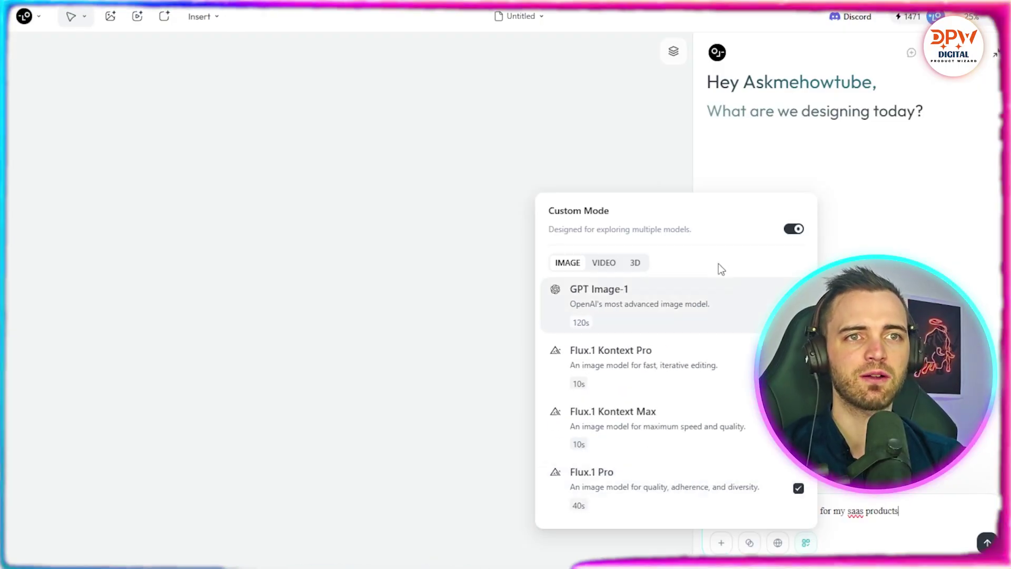
{"action": "left_click", "coordinate": [794, 229]}
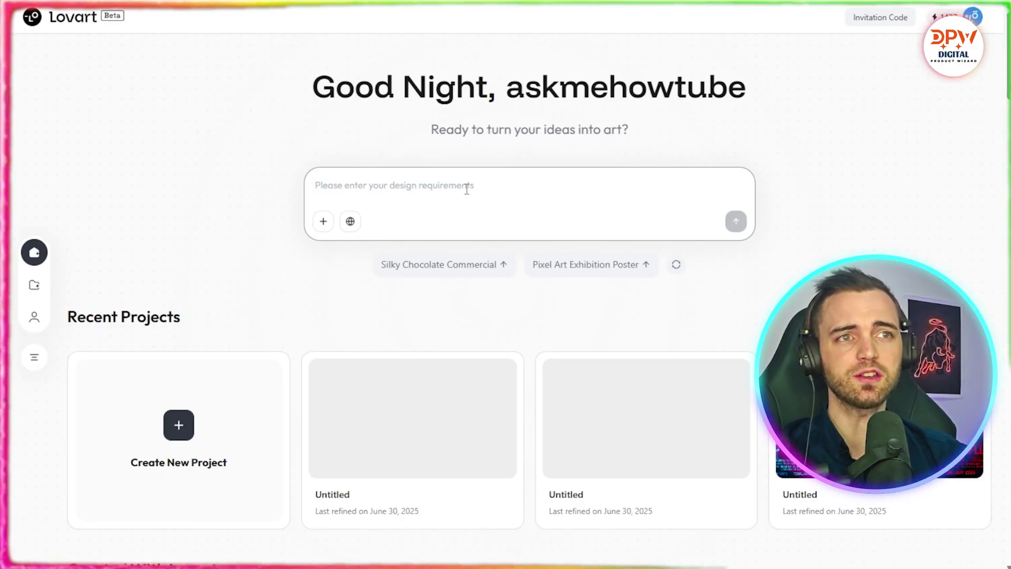
Upload a reference photo and send a request for four custom stream emoji stickers
{"action": "left_click", "coordinate": [321, 224]}
{"action": "left_click", "coordinate": [401, 182]}
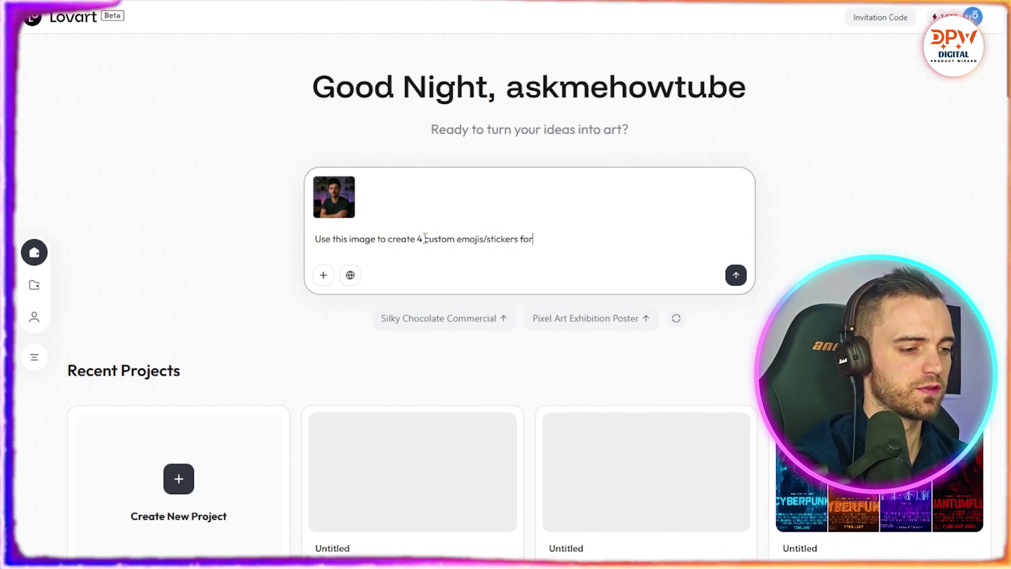
{"action": "left_click", "coordinate": [736, 275]}
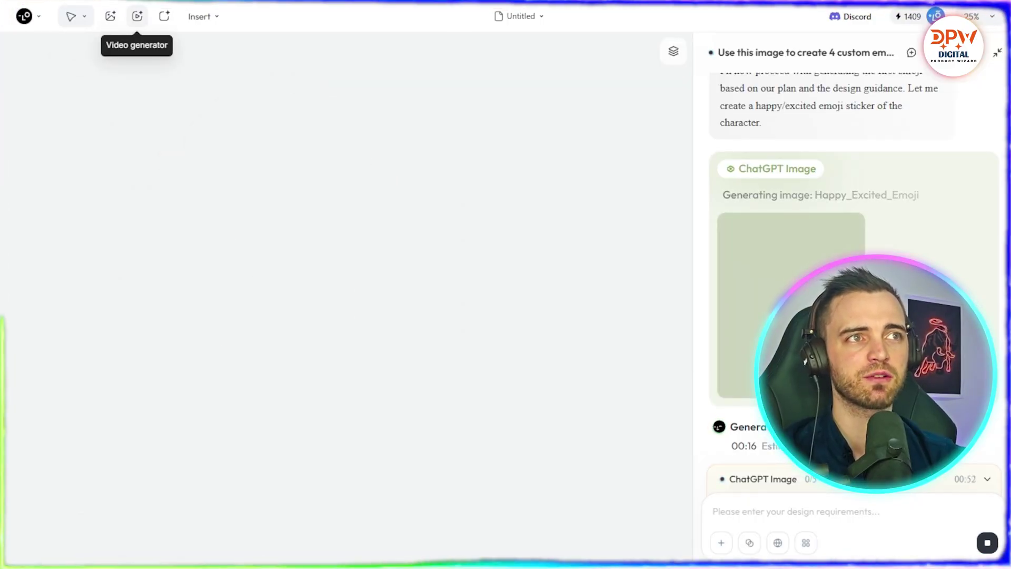
{"action": "left_click", "coordinate": [200, 18]}
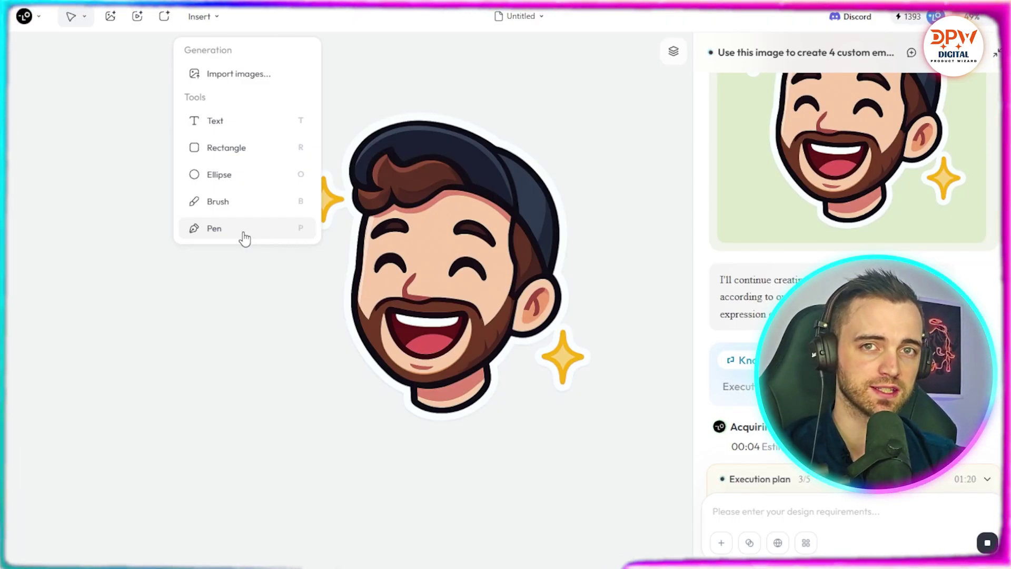
{"action": "left_click", "coordinate": [399, 318]}
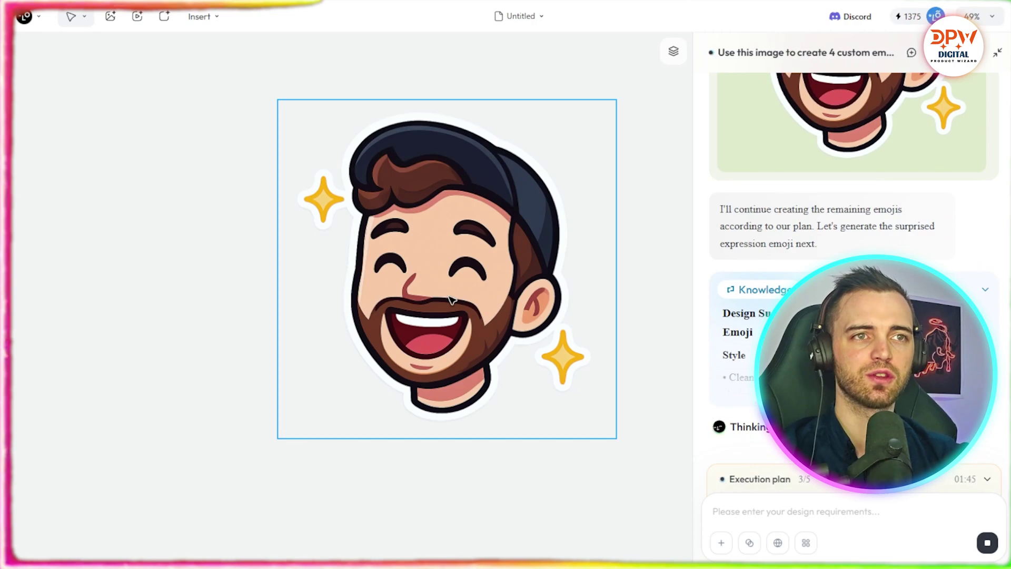
{"action": "left_click_drag", "start_coordinate": [435, 293], "coordinate": [329, 312]}
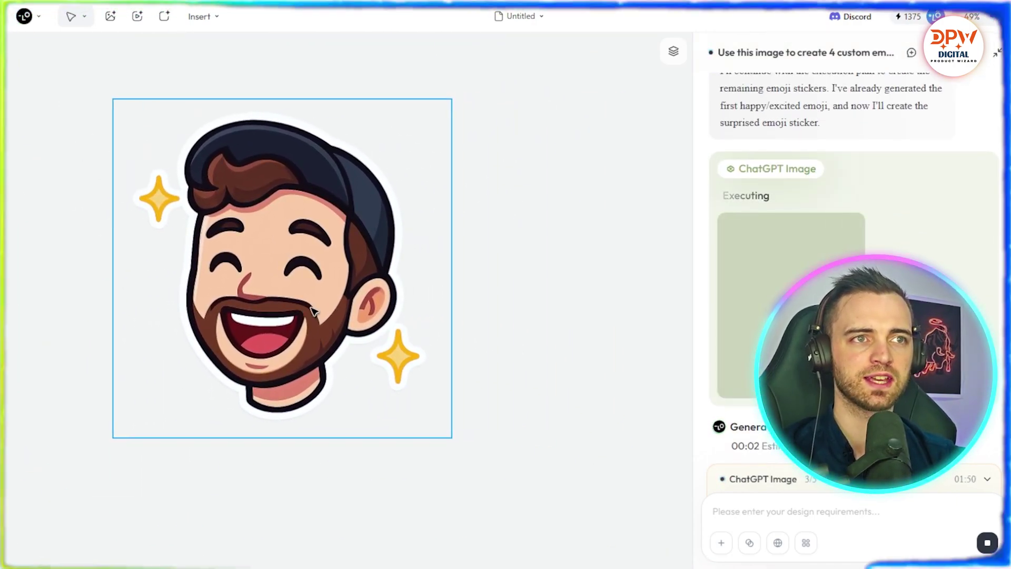
{"action": "right_click", "coordinate": [283, 244]}
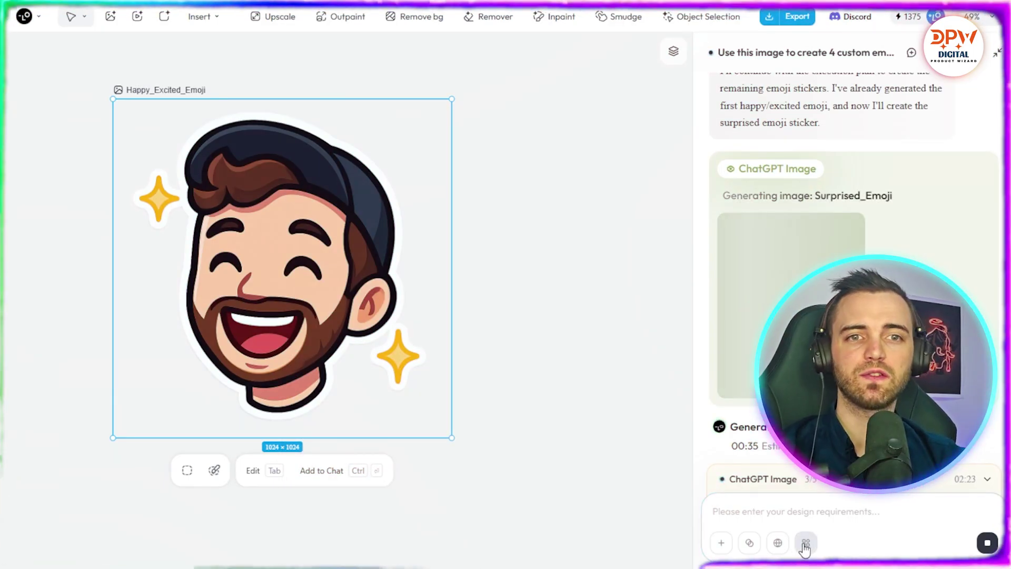
Enable Custom Mode and browse the image, video and 3D model lists
{"action": "left_click", "coordinate": [805, 542]}
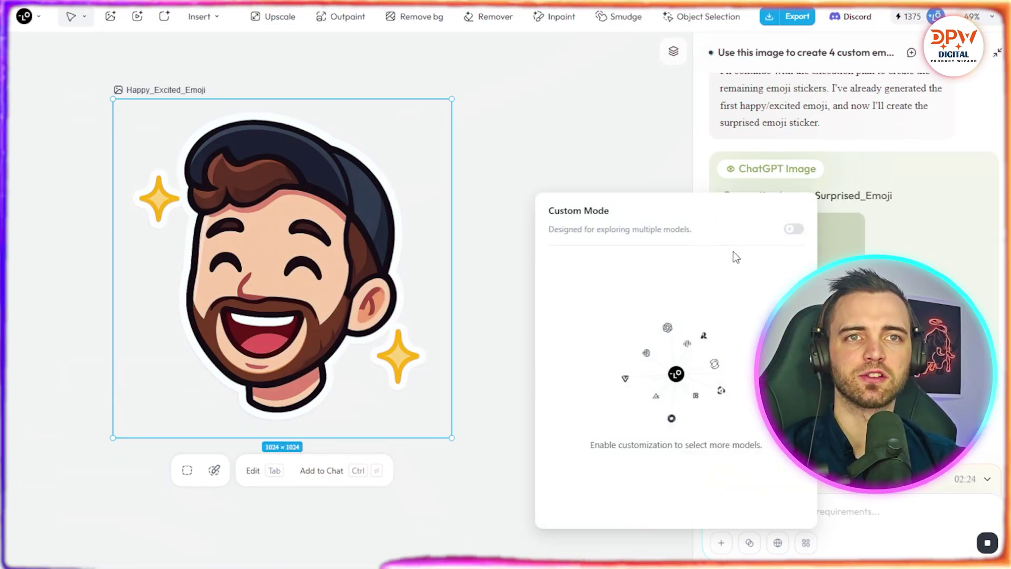
{"action": "left_click", "coordinate": [793, 229]}
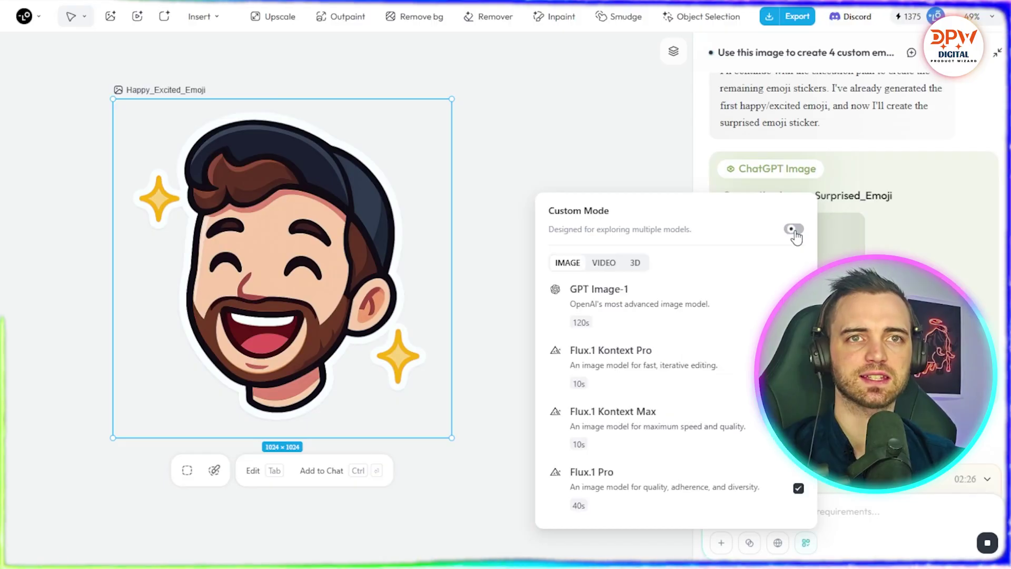
{"action": "scroll", "coordinate": [704, 321], "scroll_direction": "down", "scroll_amount": 5}
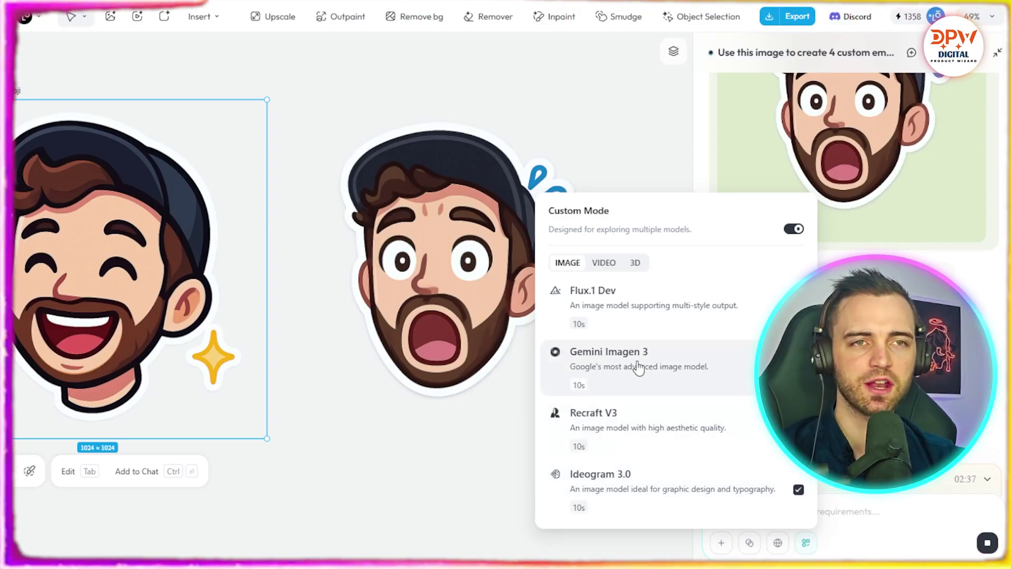
{"action": "scroll", "coordinate": [637, 353], "scroll_direction": "up", "scroll_amount": 5}
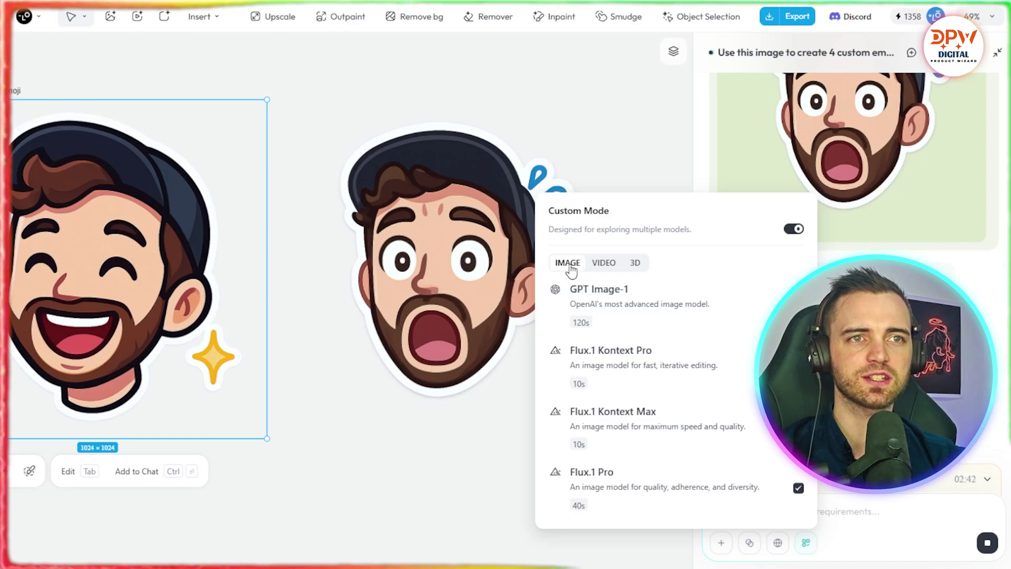
{"action": "left_click", "coordinate": [605, 265]}
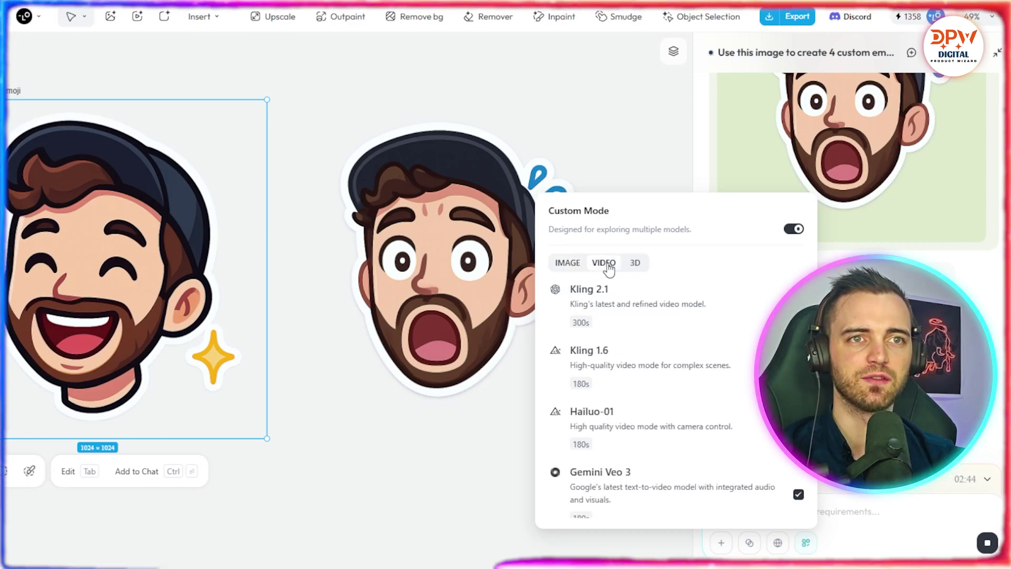
{"action": "scroll", "coordinate": [655, 340], "scroll_direction": "down", "scroll_amount": 3}
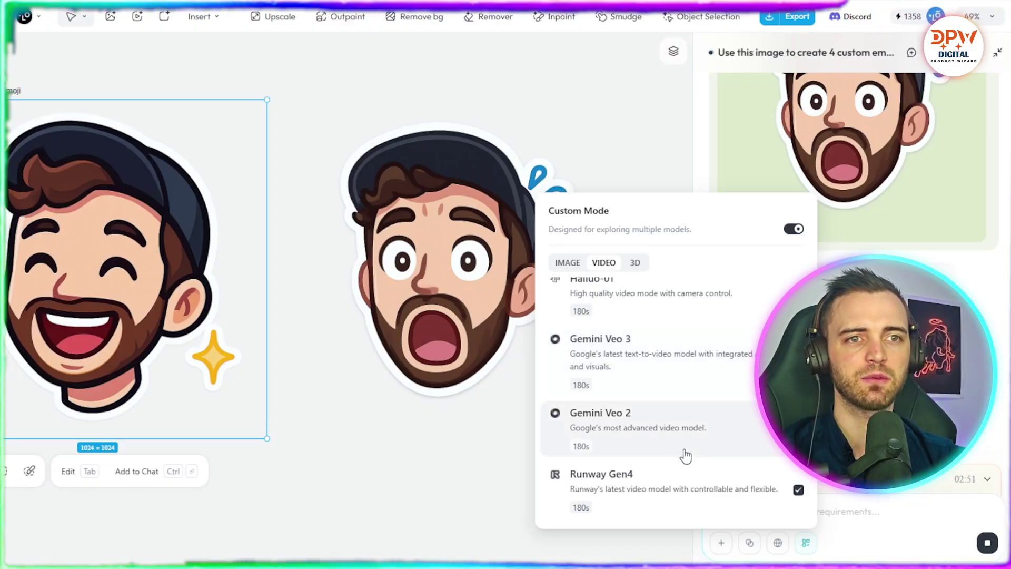
{"action": "left_click", "coordinate": [635, 263]}
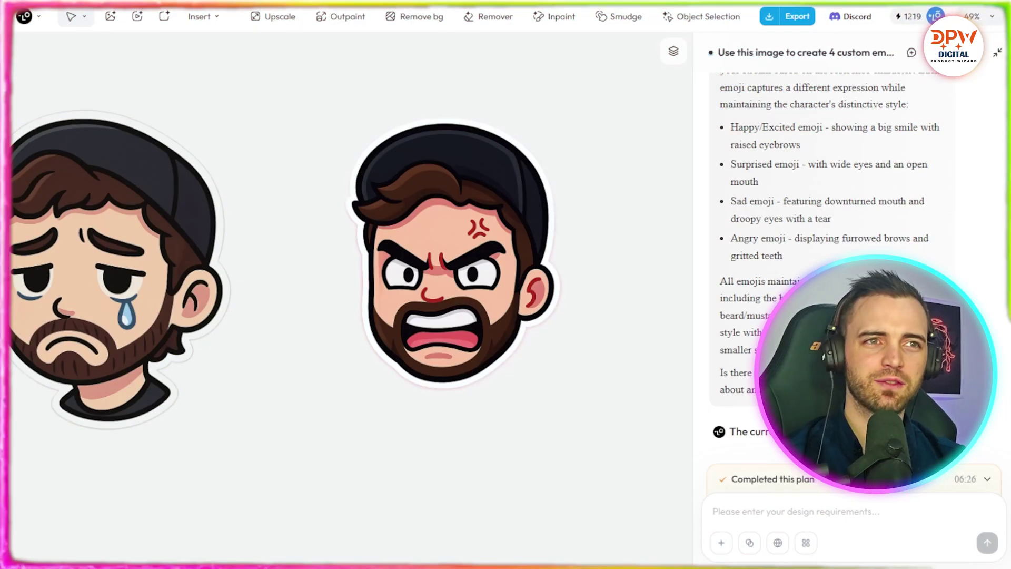
Find and select the angry emoji on the canvas
{"action": "scroll", "coordinate": [501, 366], "scroll_direction": "left", "scroll_amount": 10}
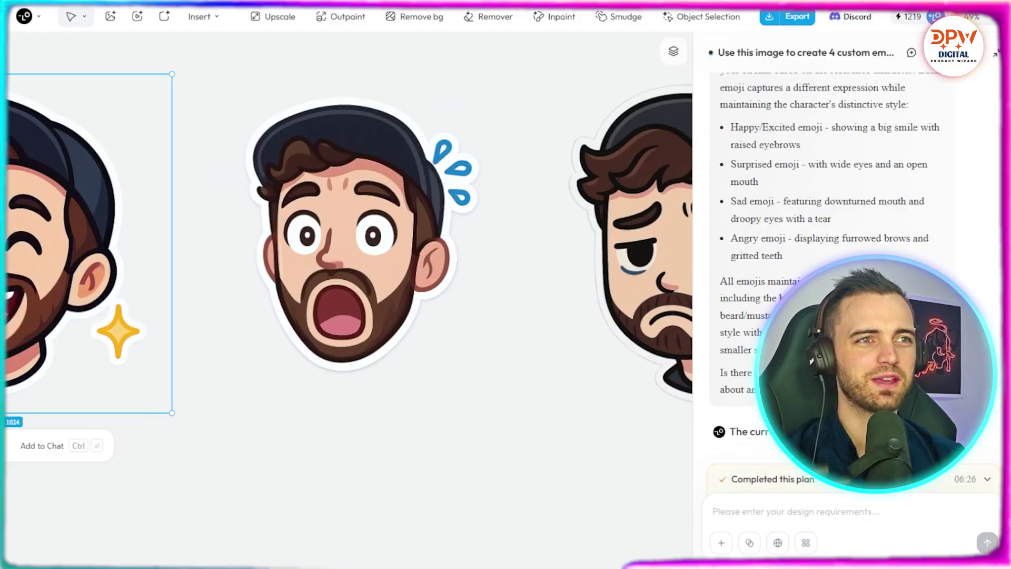
{"action": "scroll", "coordinate": [388, 406], "scroll_direction": "left", "scroll_amount": 5}
{"action": "scroll", "coordinate": [388, 400], "scroll_direction": "right", "scroll_amount": 7}
{"action": "scroll", "coordinate": [388, 396], "scroll_direction": "right", "scroll_amount": 12}
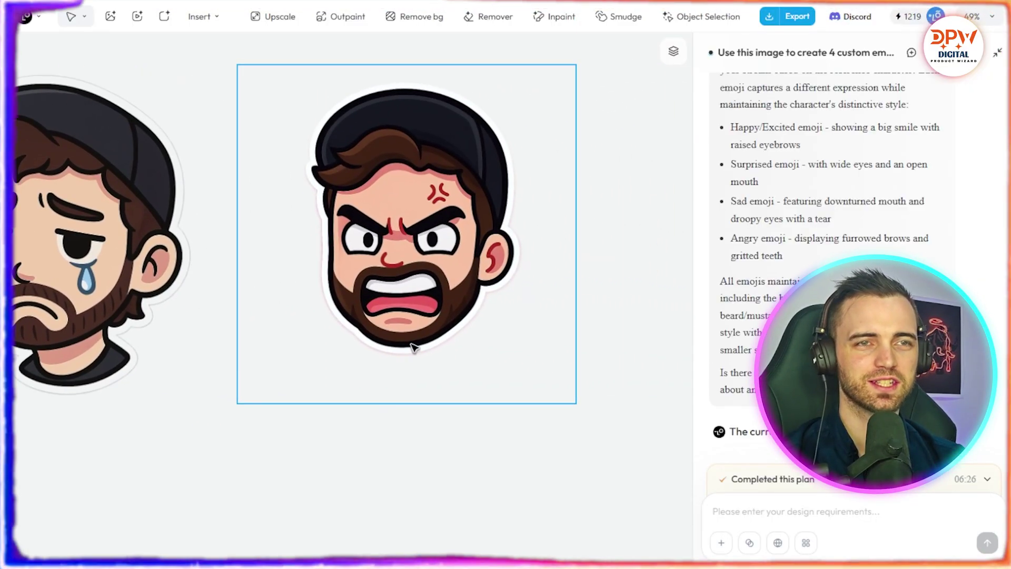
{"action": "right_click", "coordinate": [406, 257]}
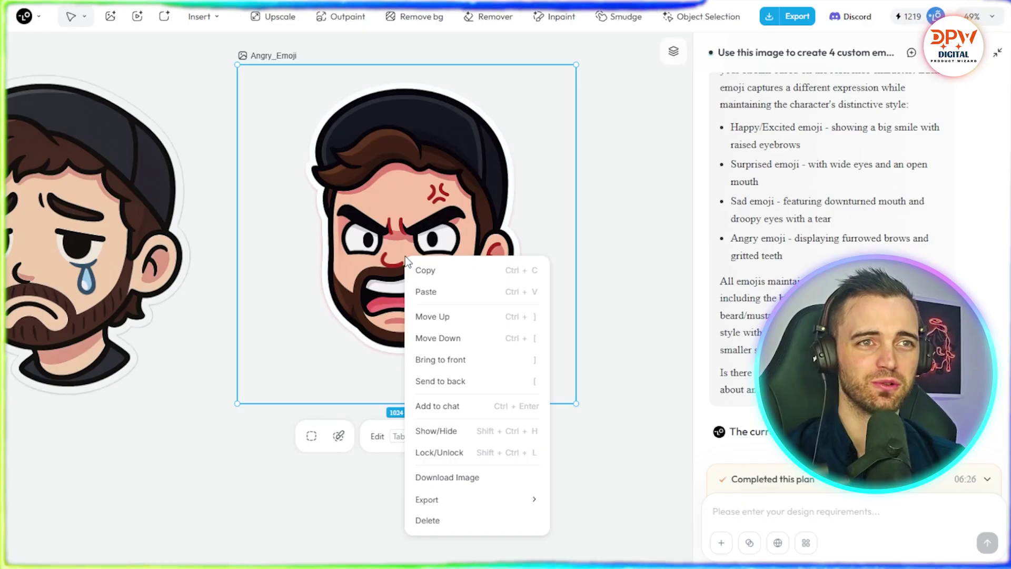
{"action": "left_click", "coordinate": [246, 450]}
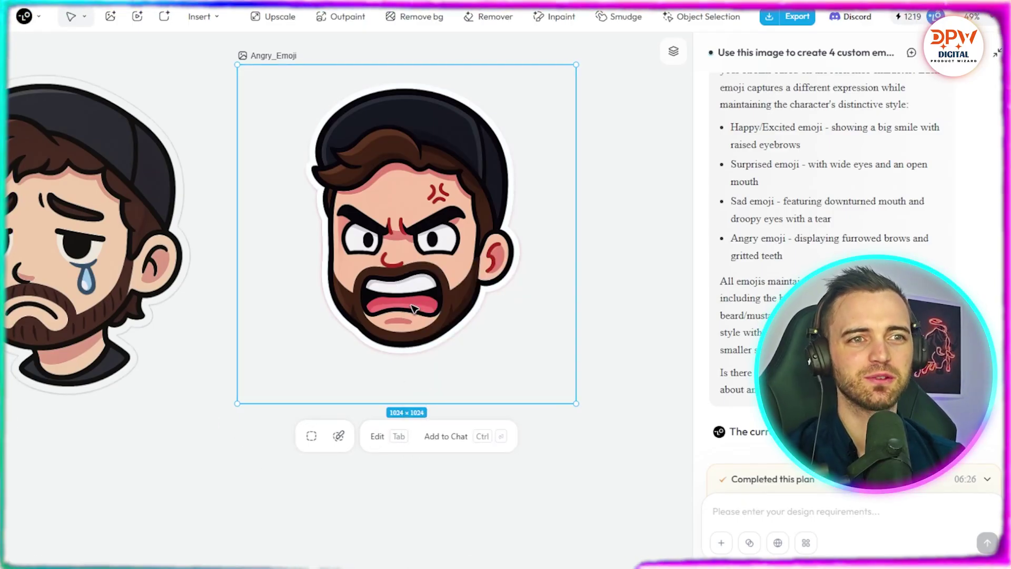
Brush-select both of the angry emoji's eyes and request glowing red eyes
{"action": "left_click", "coordinate": [339, 436]}
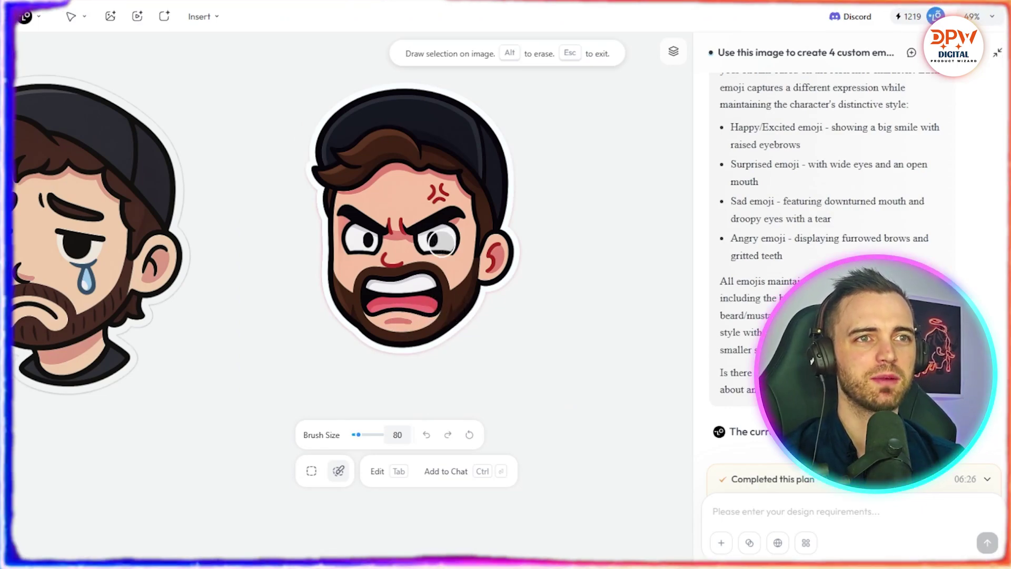
{"action": "left_click", "coordinate": [433, 239]}
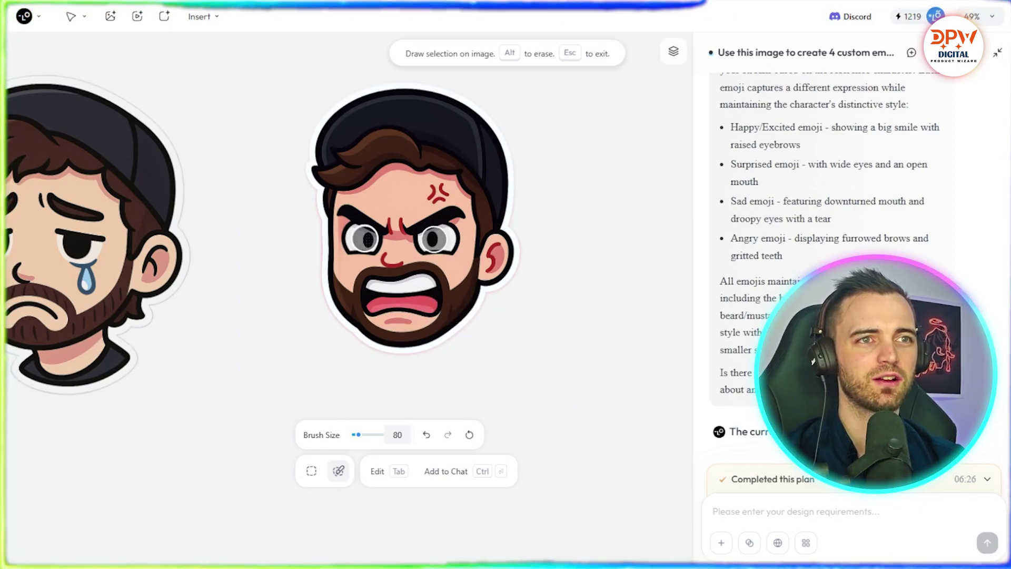
{"action": "left_click", "coordinate": [365, 240]}
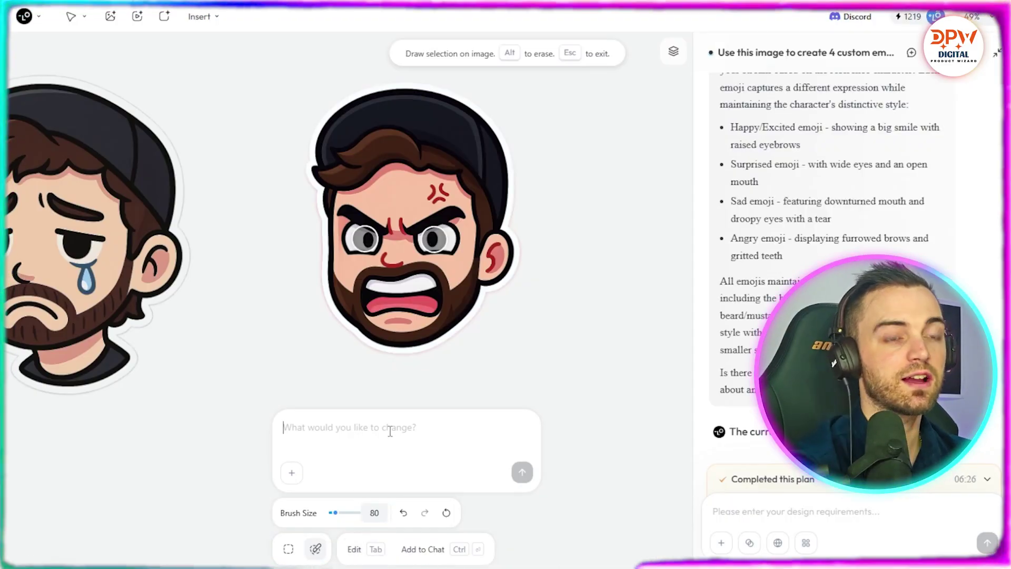
{"action": "type", "text": "ey"}
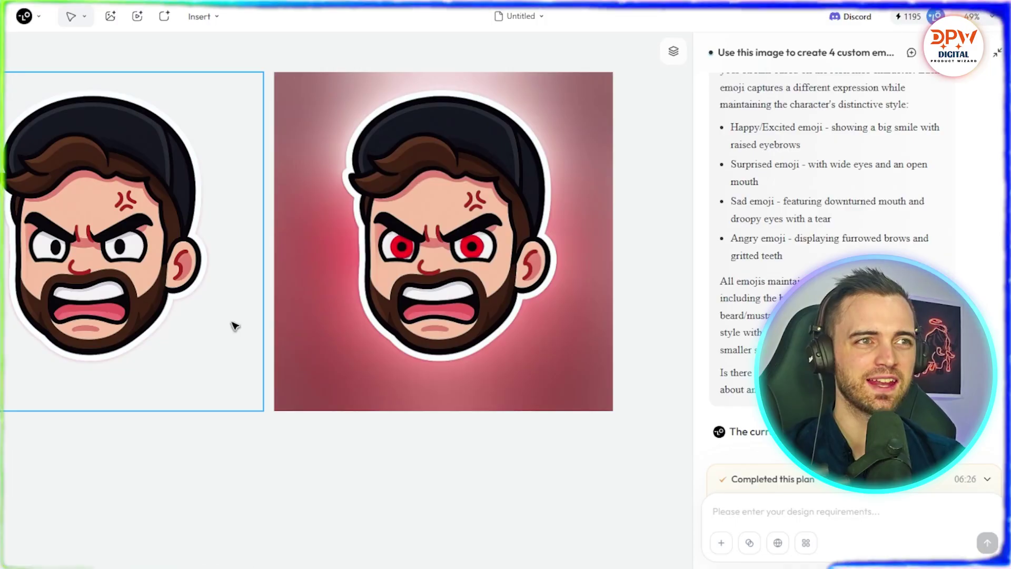
{"action": "scroll", "coordinate": [234, 326], "scroll_direction": "left", "scroll_amount": 5}
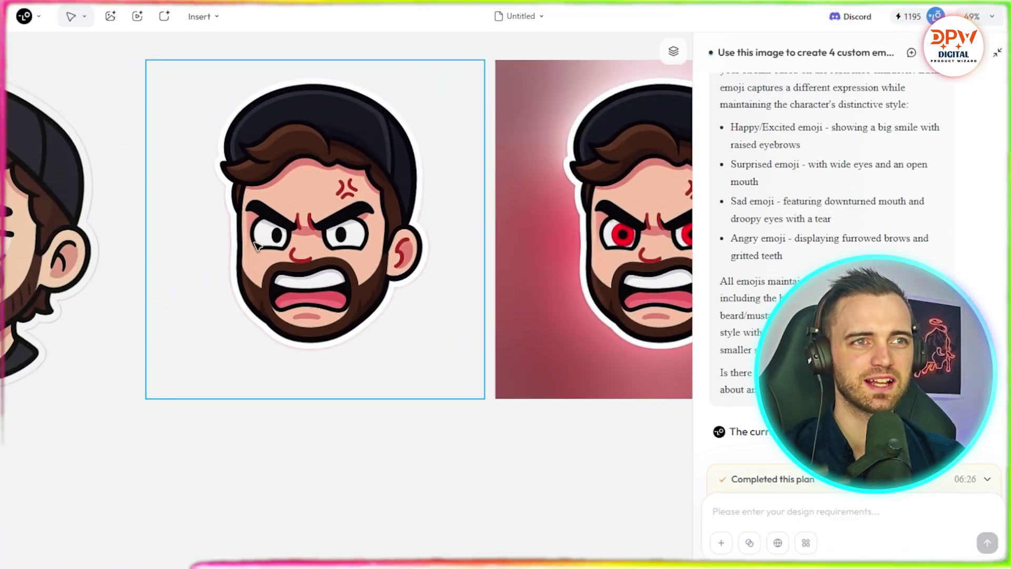
{"action": "scroll", "coordinate": [474, 272], "scroll_direction": "right", "scroll_amount": 6}
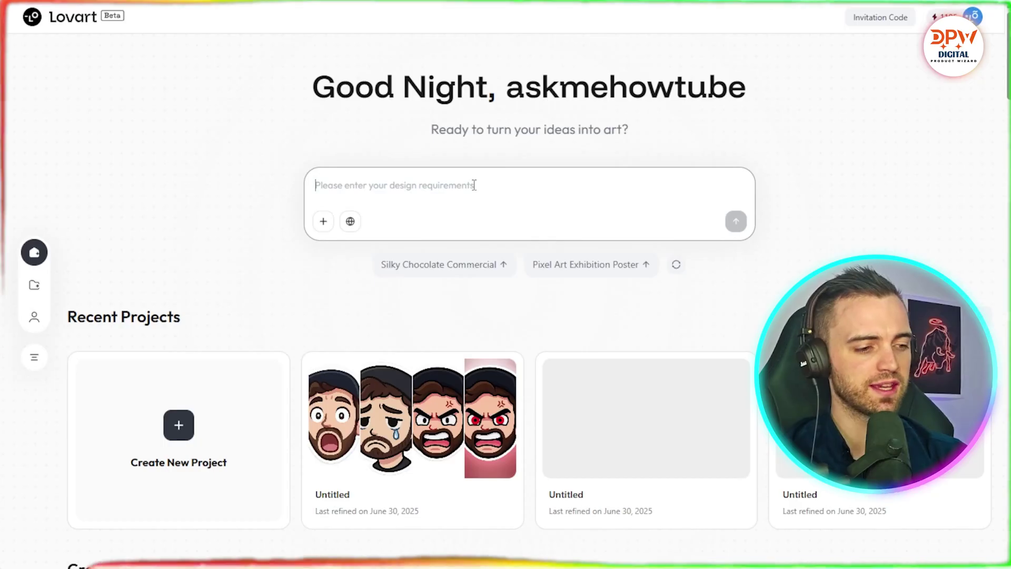
Paste the US dollar symbol 3D paperweight prompt and send it
{"action": "type", "text": "Create a 3d design for a paperweight. Styled around the US dollar symbol"}
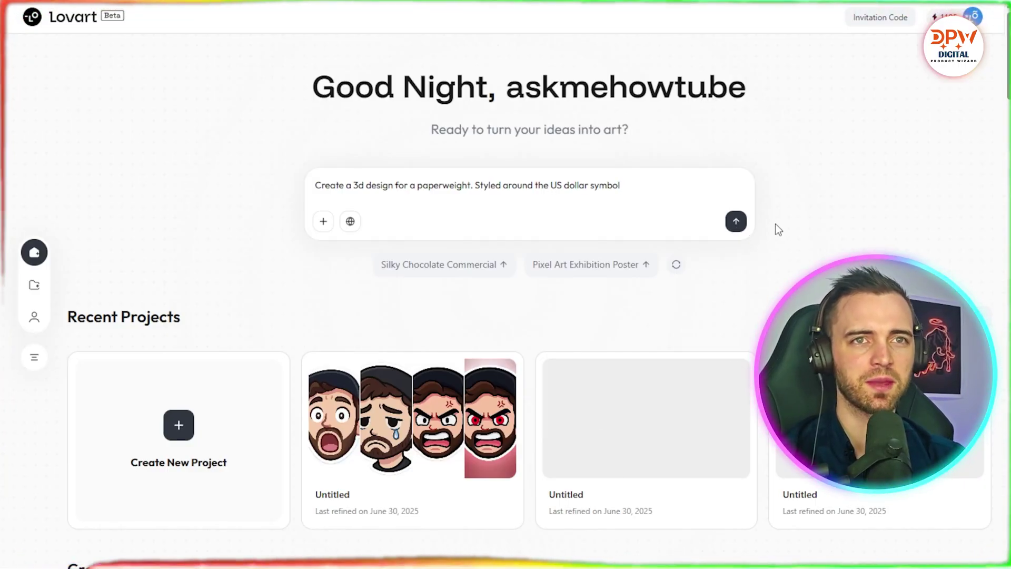
{"action": "left_click", "coordinate": [736, 222]}
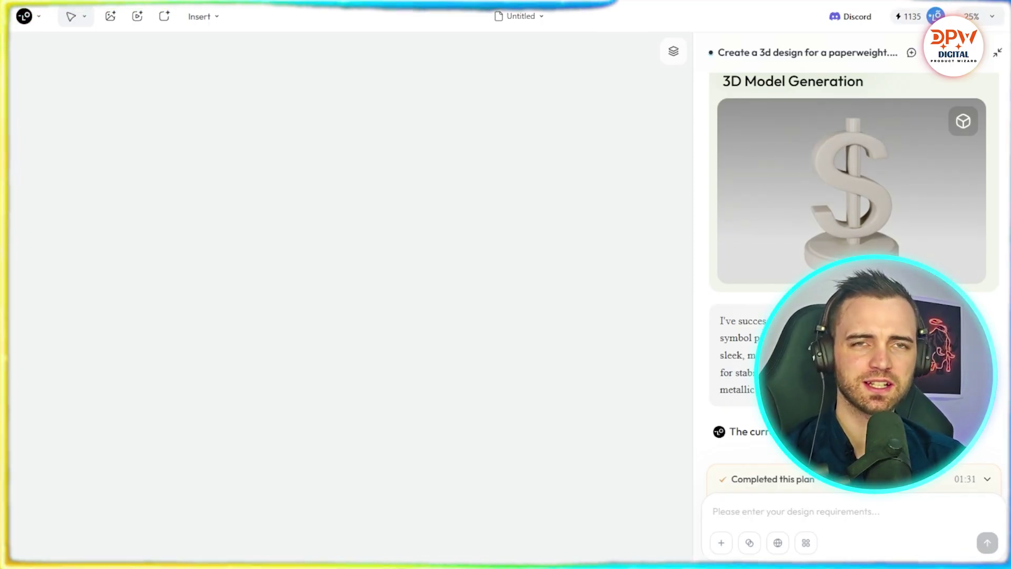
Open the Dollar Symbol Paperweight in the 3D viewer, stop auto-rotation, and orbit it
{"action": "left_click", "coordinate": [858, 205]}
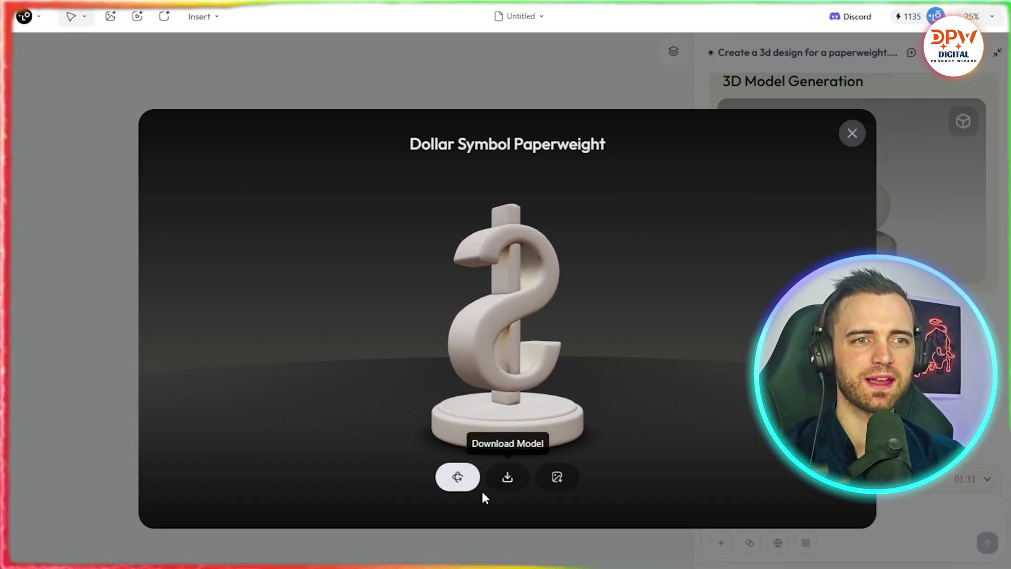
{"action": "left_click", "coordinate": [456, 478]}
{"action": "left_click_drag", "start_coordinate": [561, 341], "coordinate": [580, 390]}
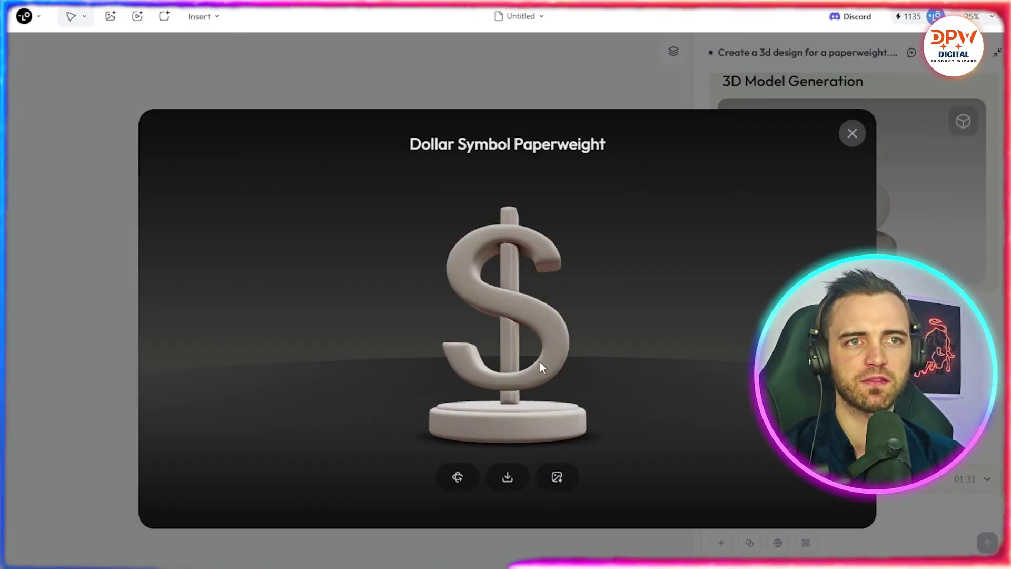
{"action": "left_click_drag", "start_coordinate": [543, 422], "coordinate": [510, 449]}
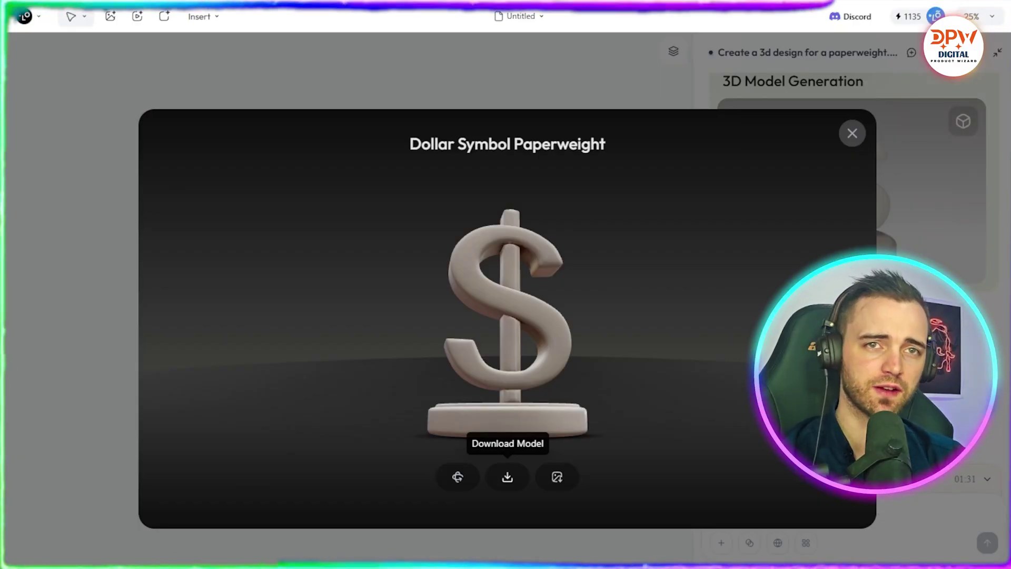
{"action": "mouse_move", "coordinate": [504, 381]}
{"action": "left_mouse_down"}
{"action": "mouse_move", "coordinate": [508, 422]}
{"action": "mouse_move", "coordinate": [402, 388]}
{"action": "mouse_move", "coordinate": [576, 384]}
{"action": "mouse_move", "coordinate": [472, 366]}
{"action": "mouse_move", "coordinate": [495, 387]}
{"action": "mouse_move", "coordinate": [507, 368]}
{"action": "mouse_move", "coordinate": [508, 376]}
{"action": "left_mouse_up"}
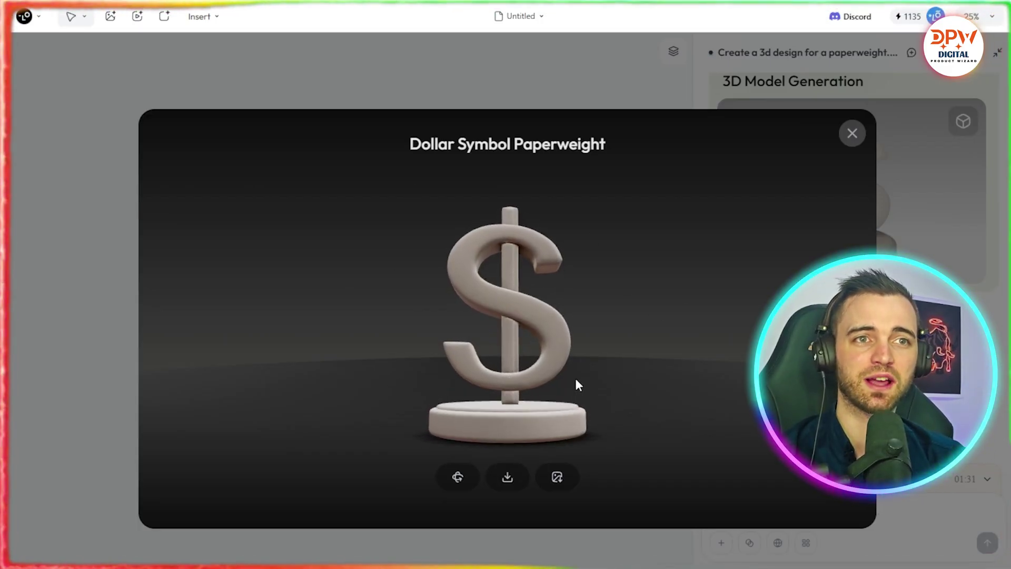